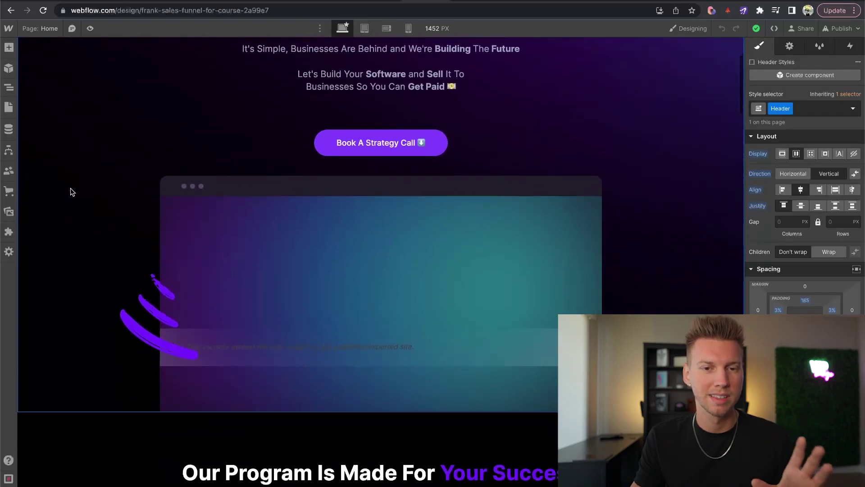
# Step: Scroll through the processingu.com example sales page and the Template Library before reaching webflow.com
pyautogui.scroll(-8, 71, 191)
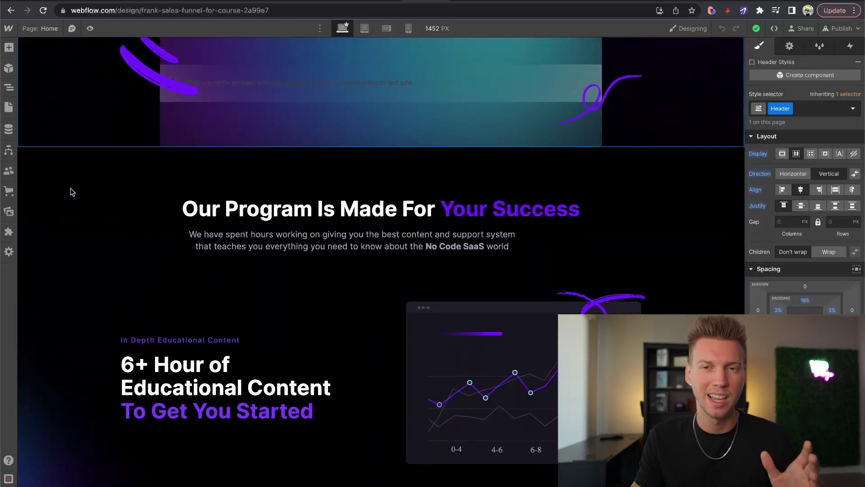
pyautogui.scroll(-4, 70, 191)
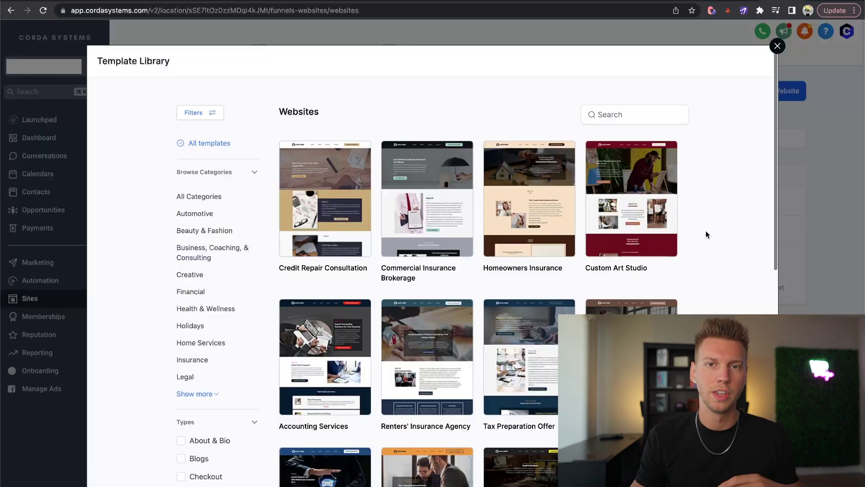
pyautogui.scroll(-2, 705, 231)
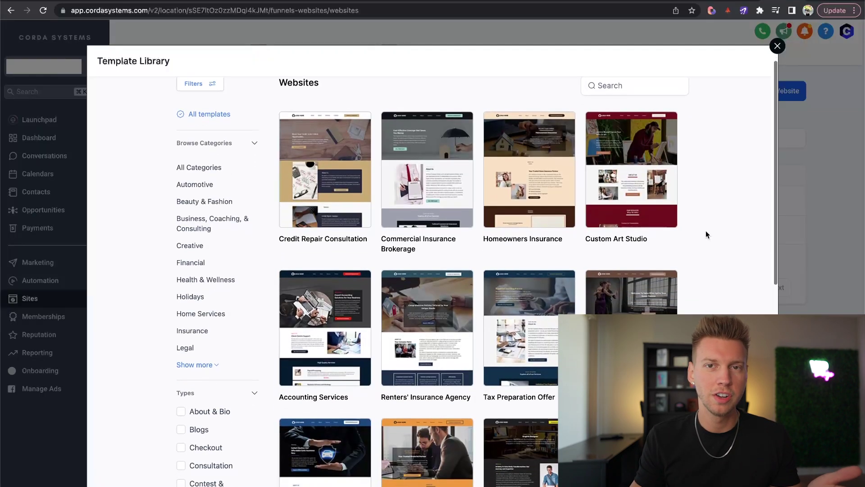
pyautogui.scroll(-6, 706, 231)
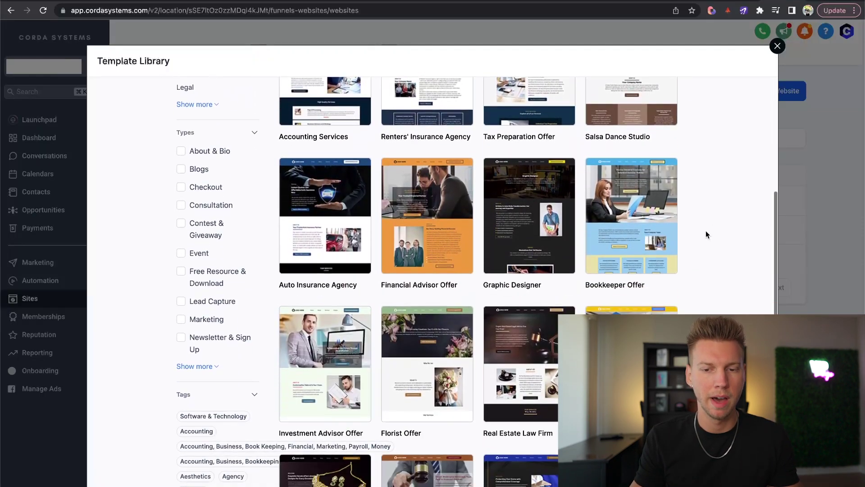
pyautogui.scroll(-3, 706, 231)
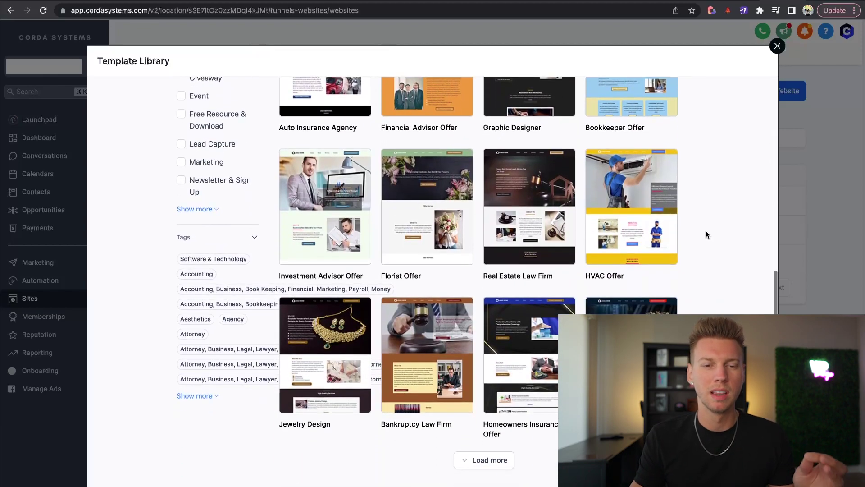
pyautogui.moveTo(662, 185)
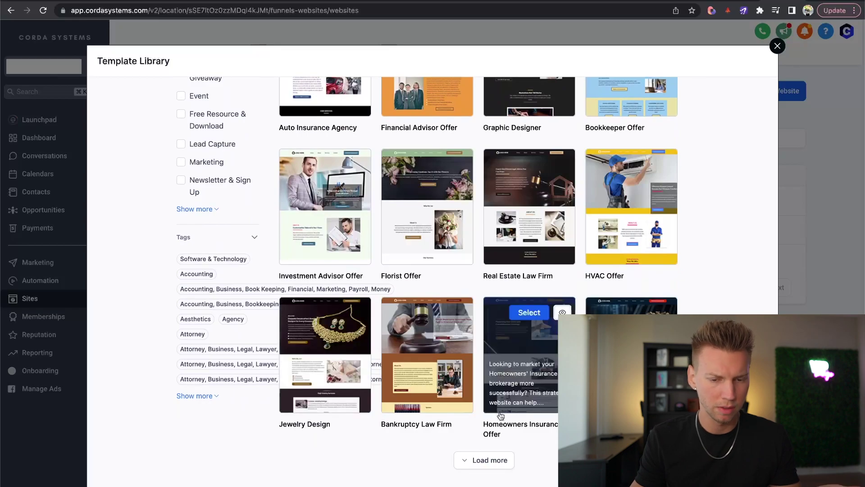
pyautogui.scroll(10, 725, 293)
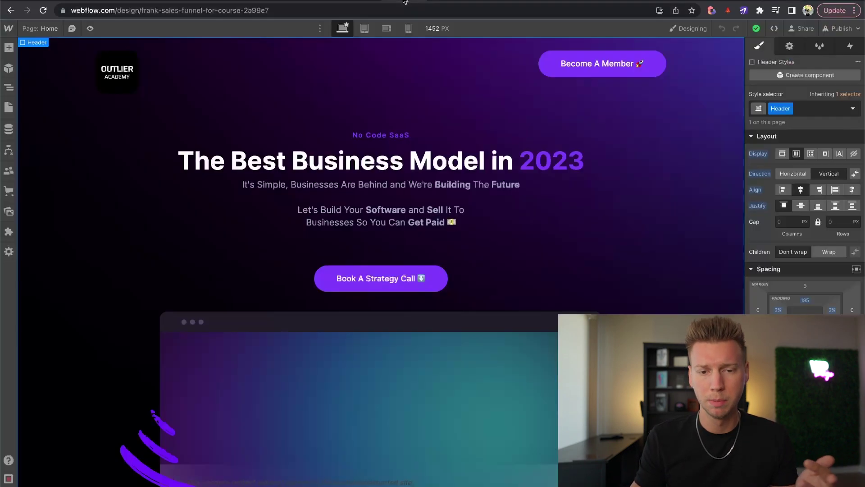
pyautogui.scroll(-3, 622, 259)
pyautogui.scroll(3, 621, 257)
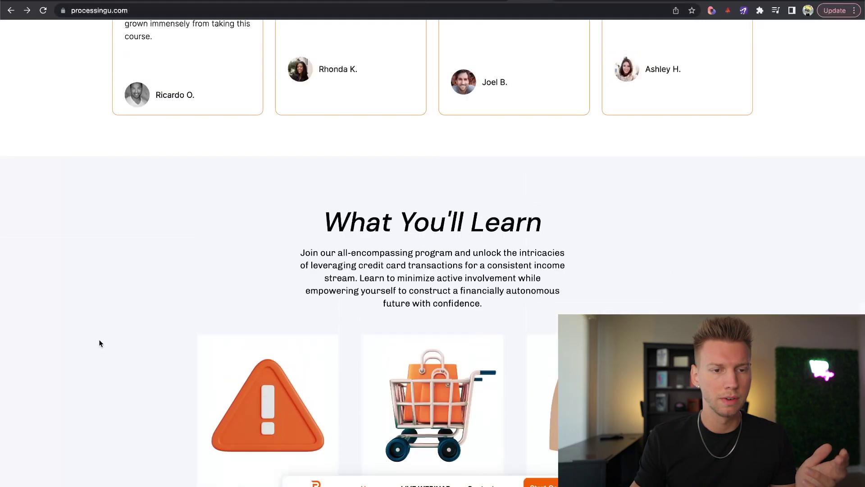
pyautogui.scroll(15, 100, 344)
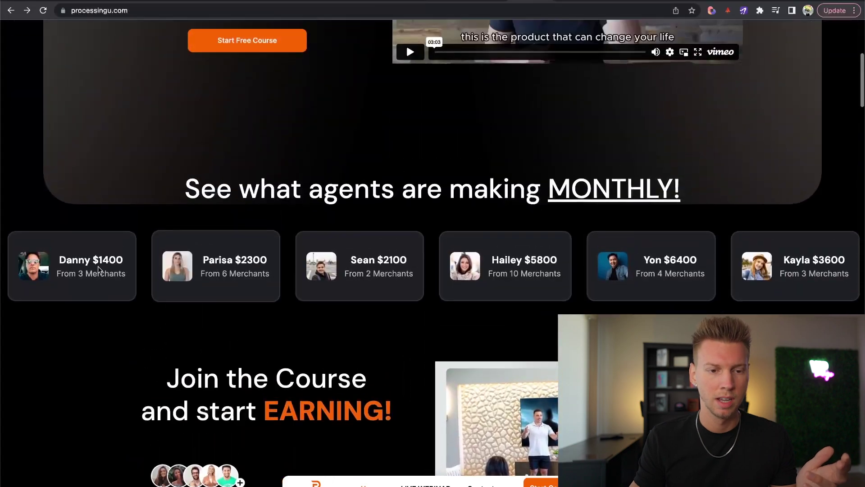
pyautogui.scroll(-1, 93, 283)
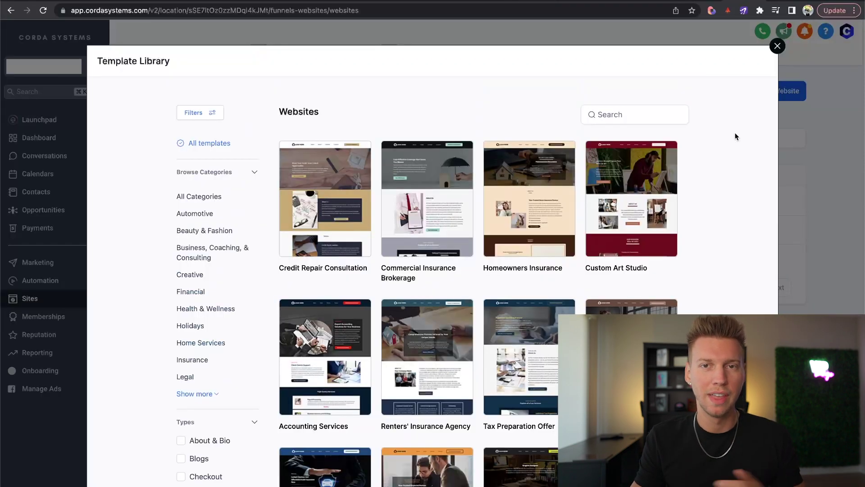
pyautogui.scroll(-3, 736, 135)
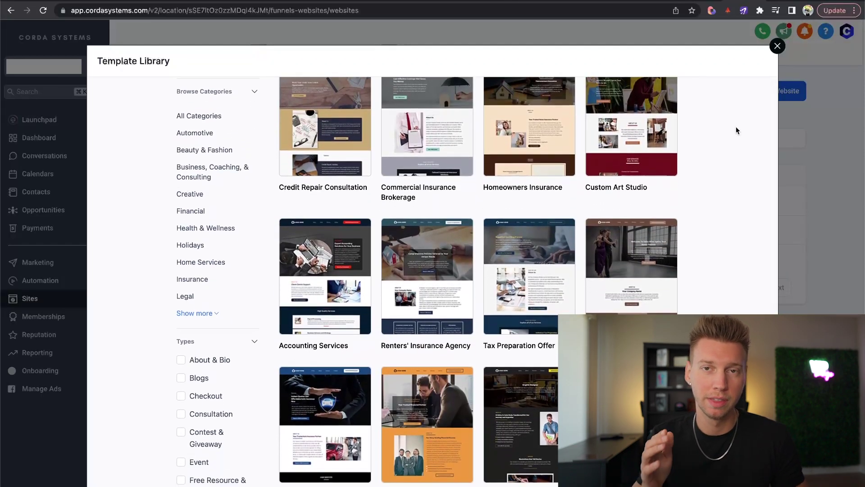
pyautogui.scroll(3, 736, 128)
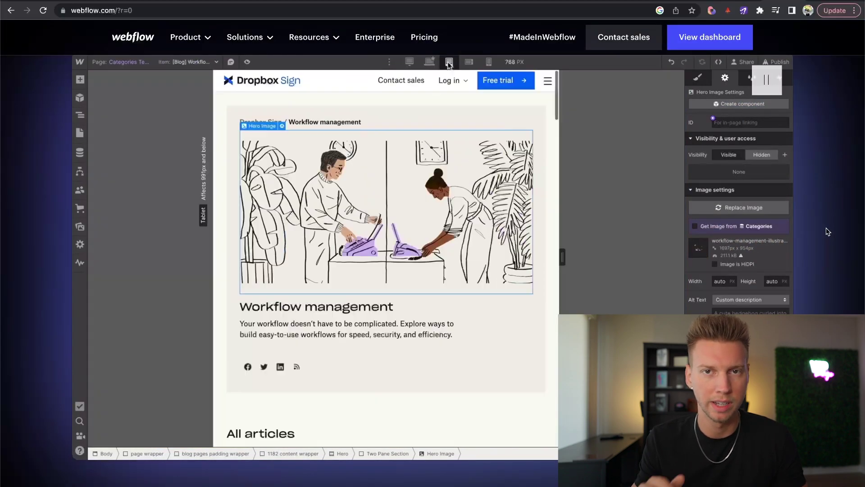
# Step: Scroll down the webflow.com homepage to review its features
pyautogui.scroll(-10, 827, 231)
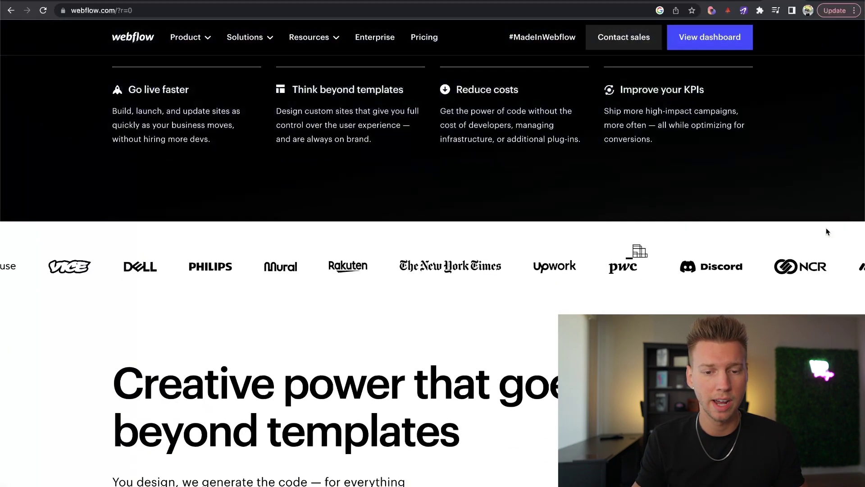
pyautogui.scroll(-5, 827, 232)
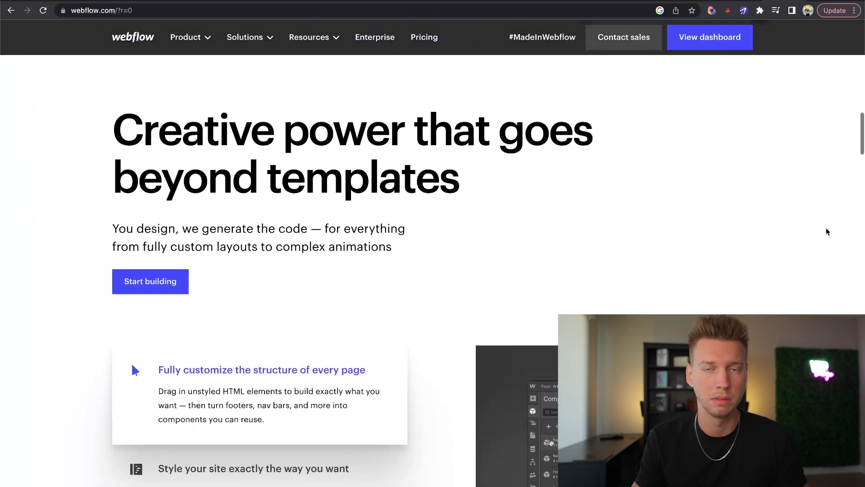
pyautogui.scroll(-6, 827, 232)
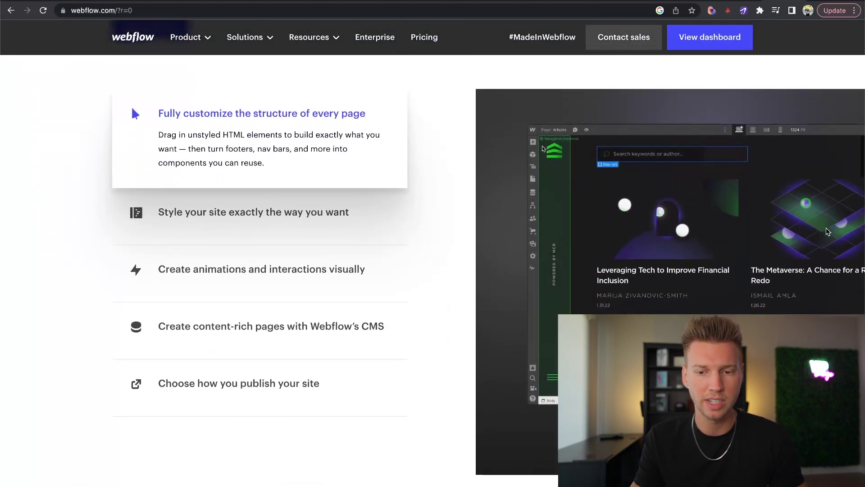
pyautogui.scroll(-3, 660, 229)
pyautogui.scroll(12, 660, 229)
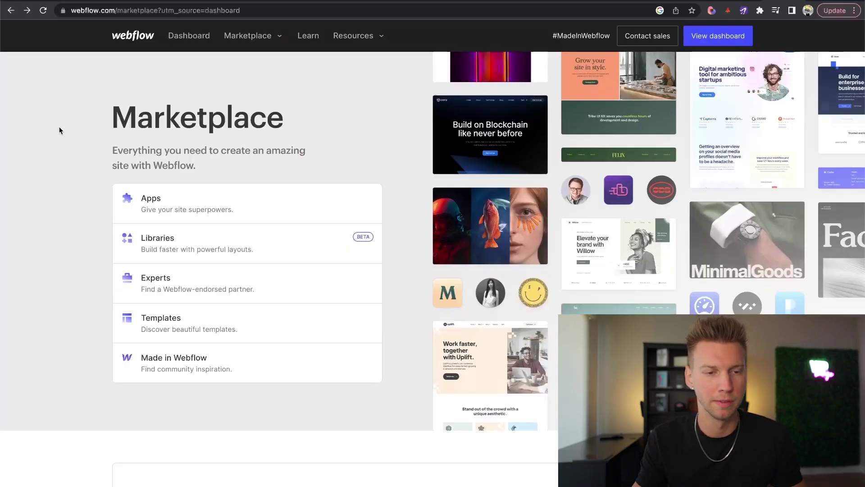
# Step: Open Marketplace Libraries and browse free libraries such as uDesign, Spark and Untitled UI
pyautogui.doubleClick(140, 113)
pyautogui.click(78, 215)
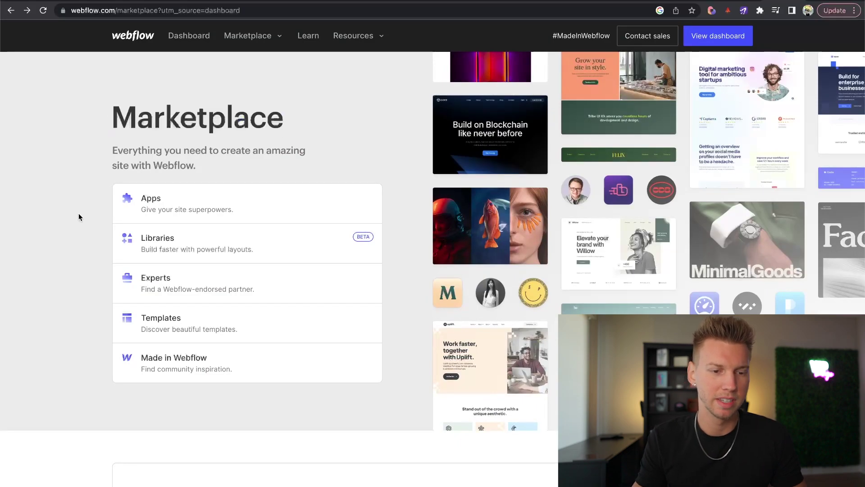
pyautogui.scroll(-3, 78, 216)
pyautogui.scroll(4, 79, 215)
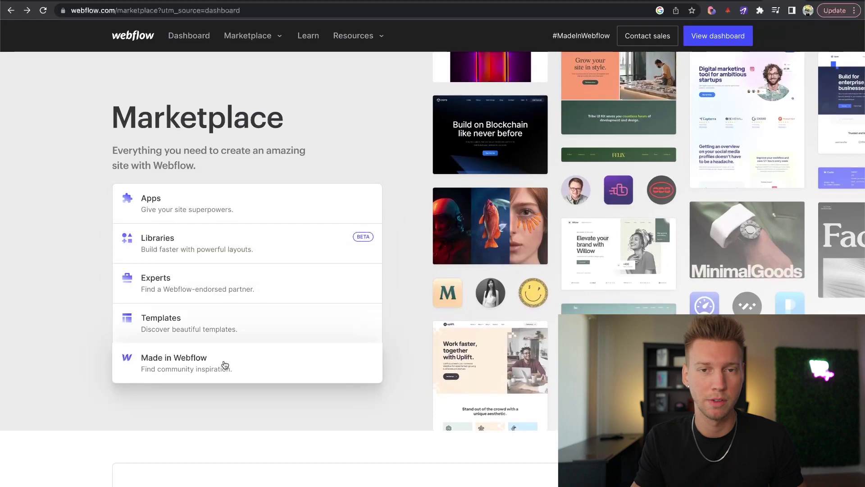
pyautogui.click(303, 244)
pyautogui.scroll(-8, 153, 261)
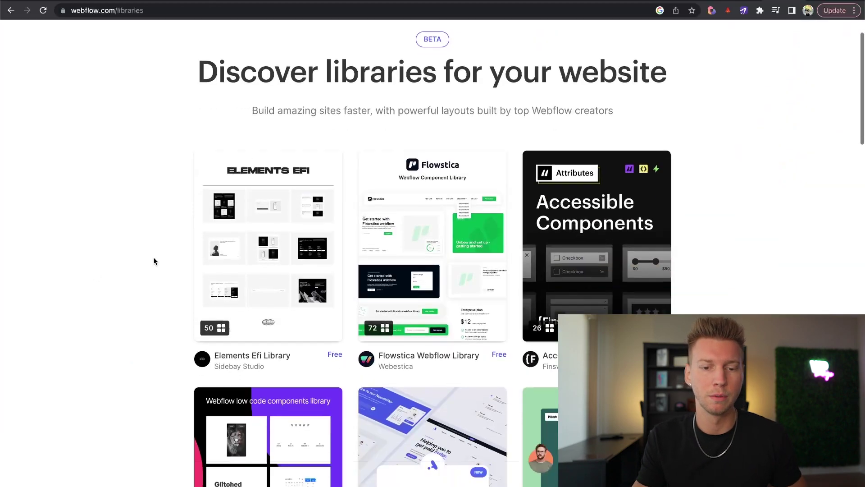
pyautogui.scroll(-1, 381, 256)
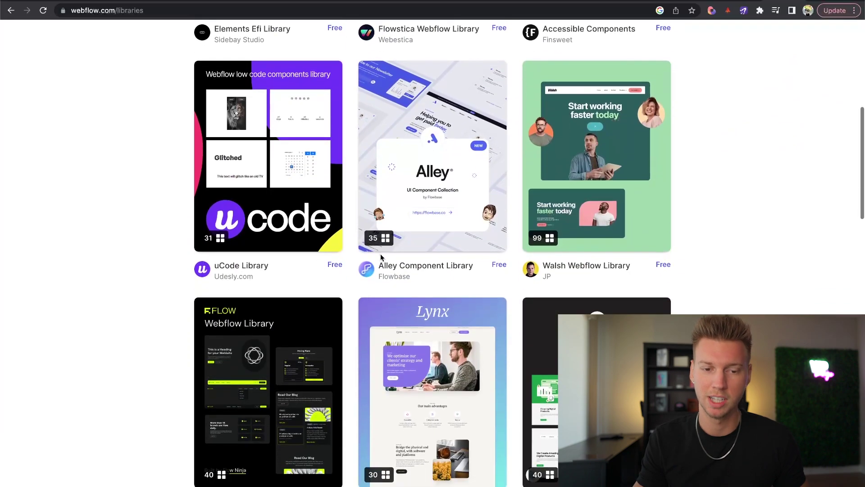
pyautogui.scroll(-10, 134, 184)
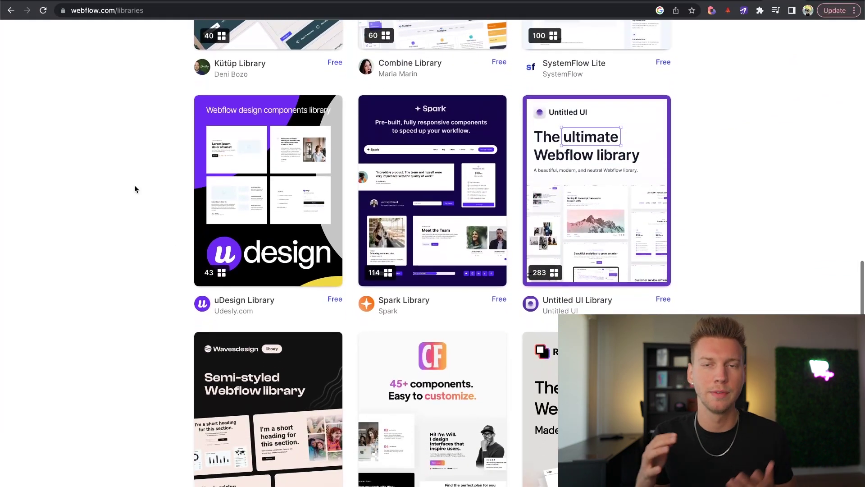
pyautogui.scroll(-1, 134, 185)
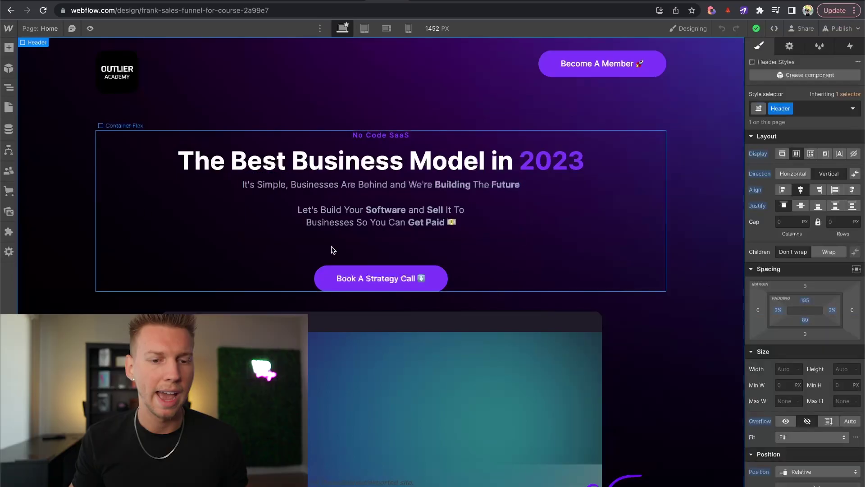
# Step: Scroll the Designer canvas down to the 'Are You Ready? Start Here' booking embed section
pyautogui.scroll(-15, 331, 246)
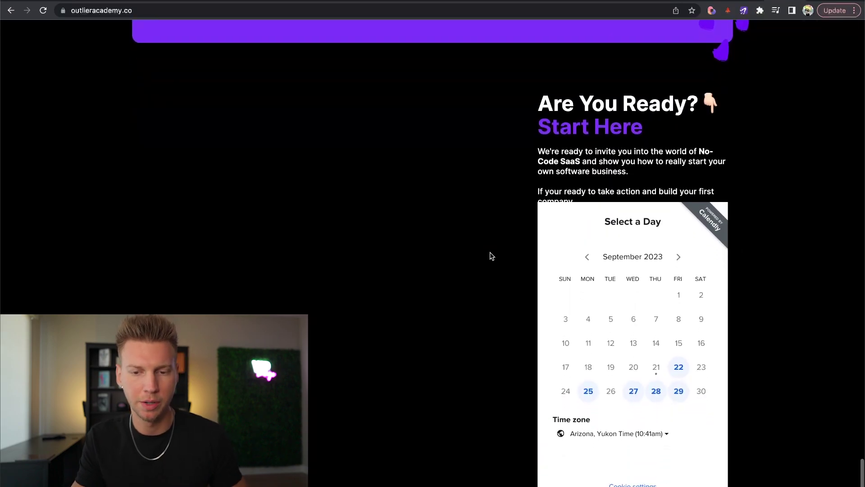
# Step: Scroll the published outlieracademy.co site down to the Calendly booking calendar under Start Here
pyautogui.scroll(-1, 618, 231)
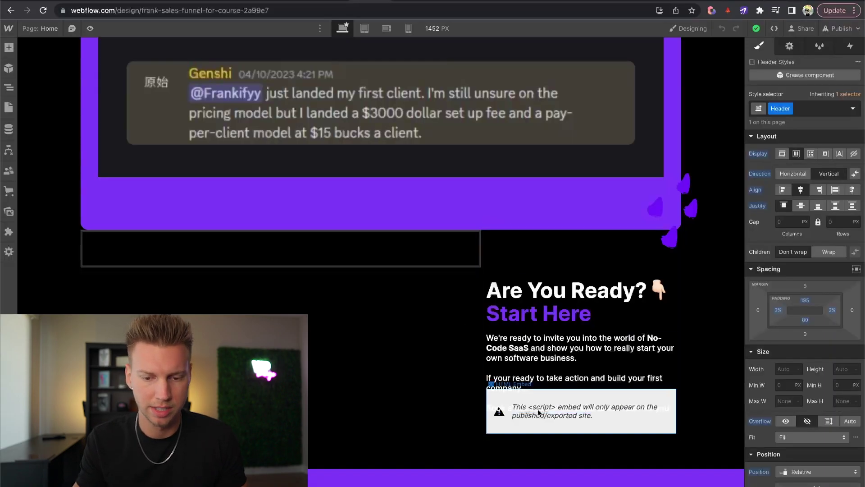
# Step: Inspect the Calendly booking HTML Embed's code in its editor and close it unchanged
pyautogui.click(546, 426)
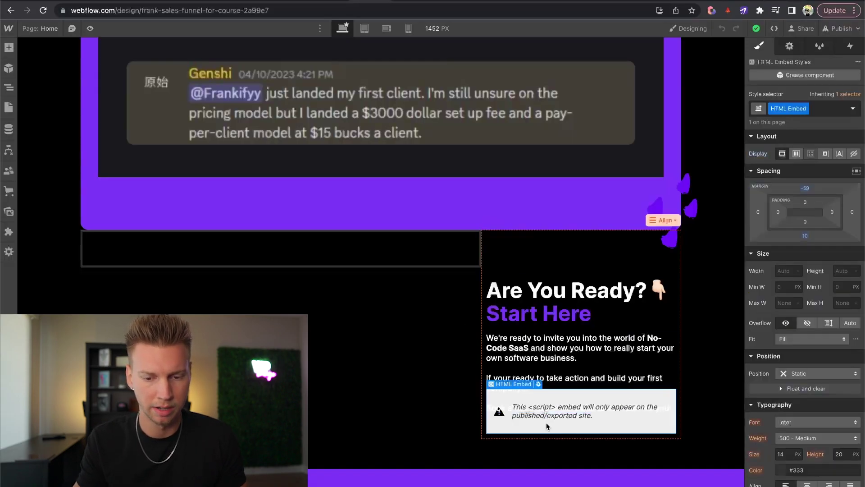
pyautogui.click(539, 384)
pyautogui.moveTo(441, 207); pyautogui.dragTo(259, 168)
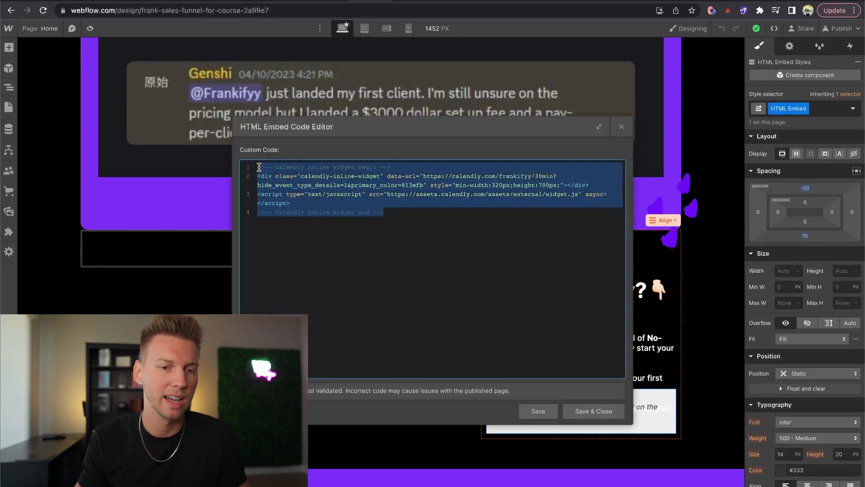
pyautogui.click(436, 268)
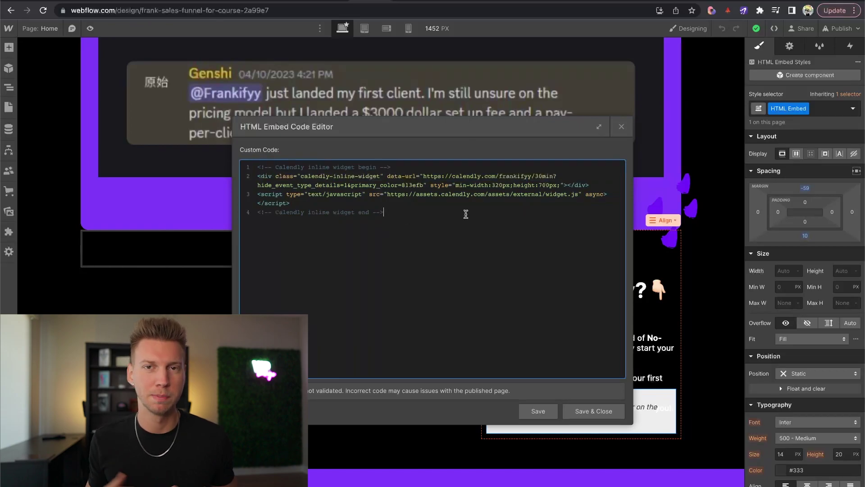
pyautogui.moveTo(466, 214); pyautogui.dragTo(270, 185)
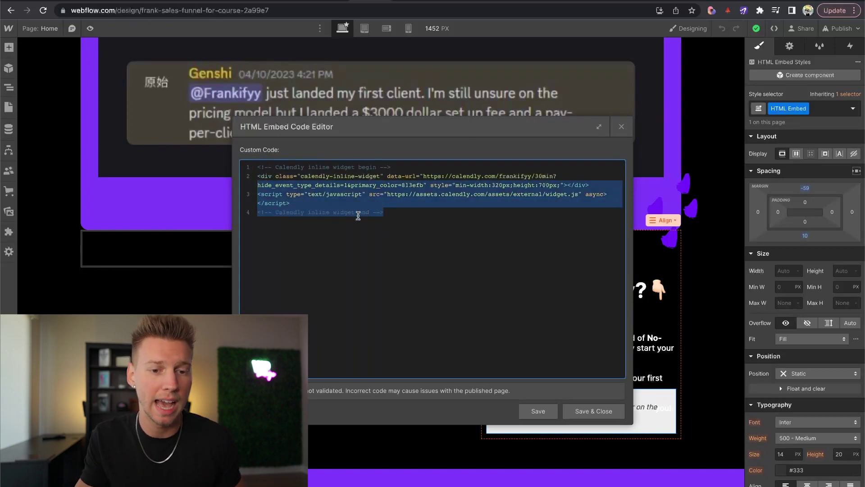
pyautogui.click(423, 234)
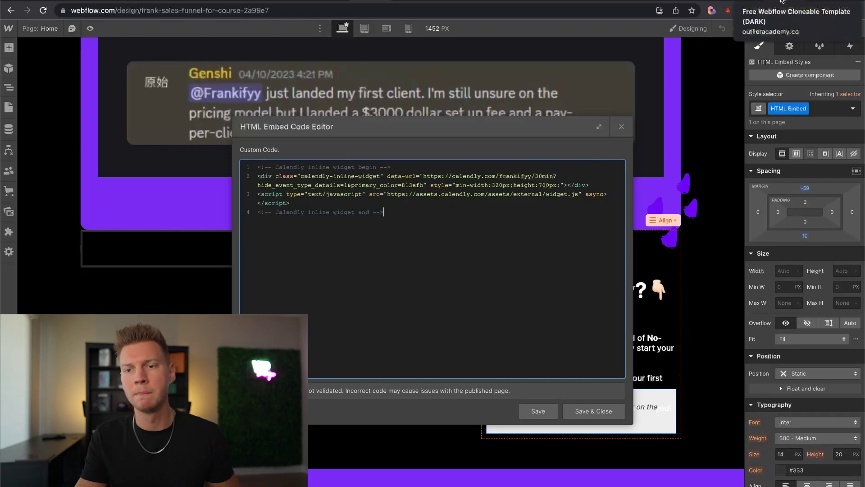
pyautogui.click(621, 126)
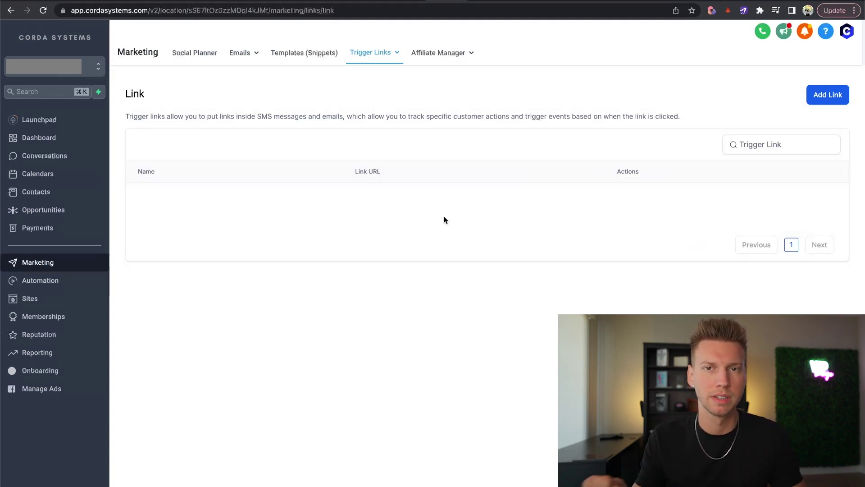
pyautogui.hotkey('ctrl', 'Tab')
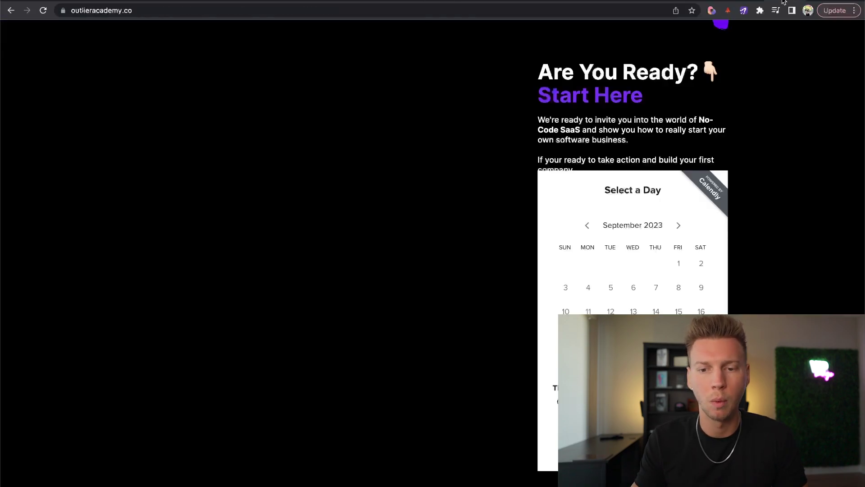
pyautogui.scroll(2, 504, 345)
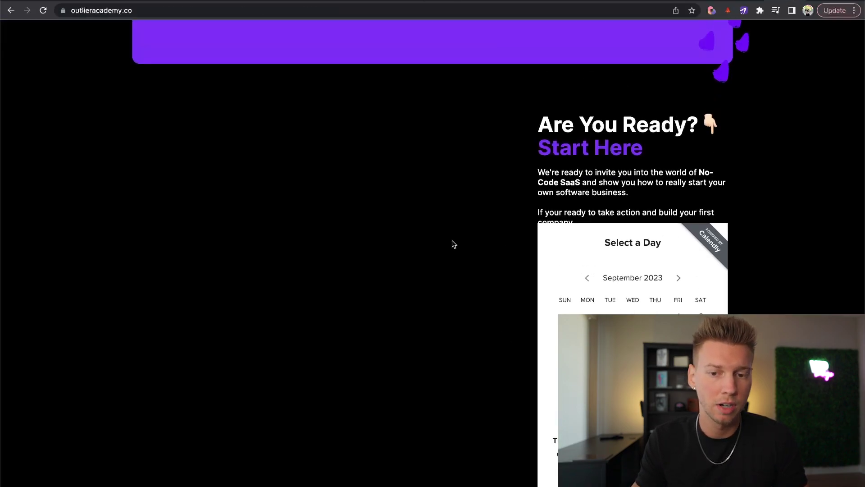
pyautogui.hotkey('ctrl', 'Tab')
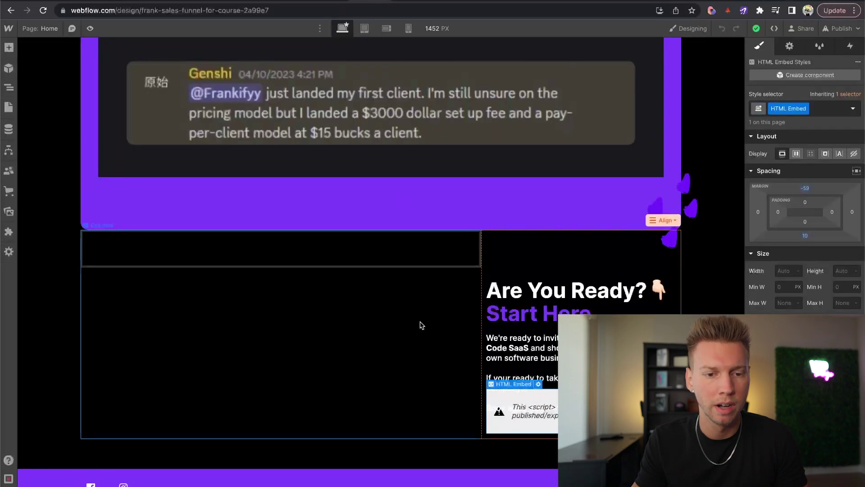
pyautogui.scroll(-10, 421, 324)
pyautogui.scroll(8, 421, 324)
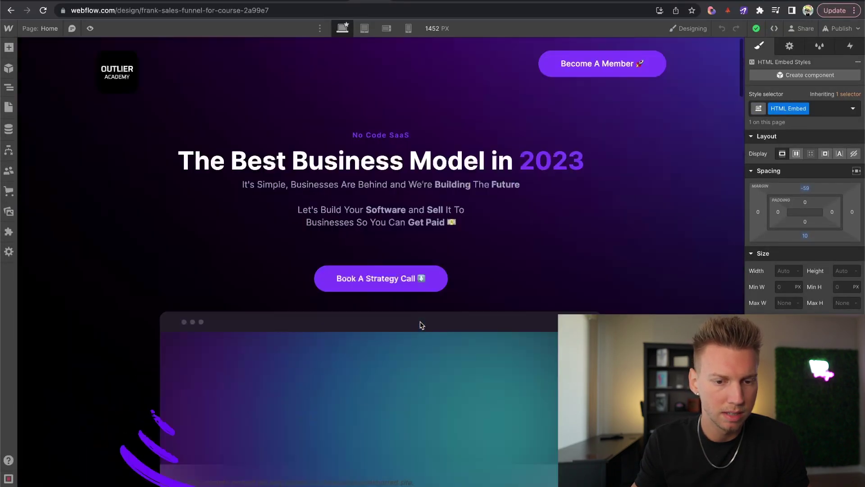
pyautogui.scroll(-3, 421, 325)
pyautogui.click(369, 142)
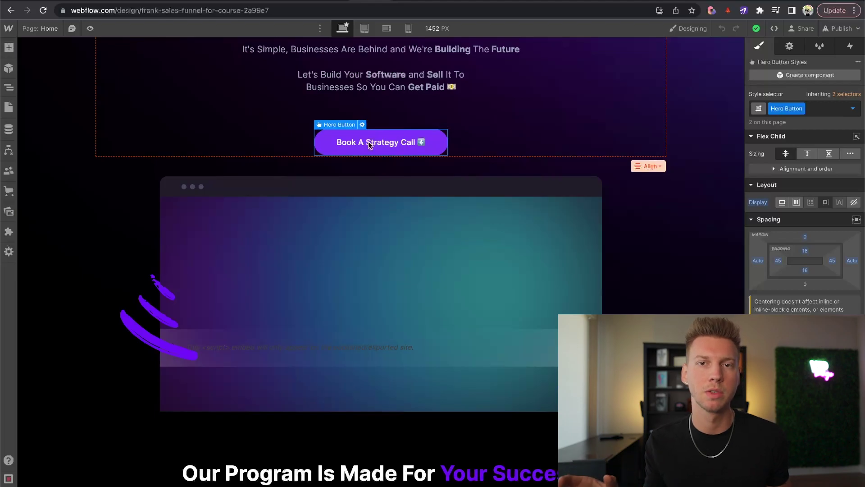
pyautogui.click(639, 212)
pyautogui.scroll(3, 639, 212)
pyautogui.scroll(-4, 639, 213)
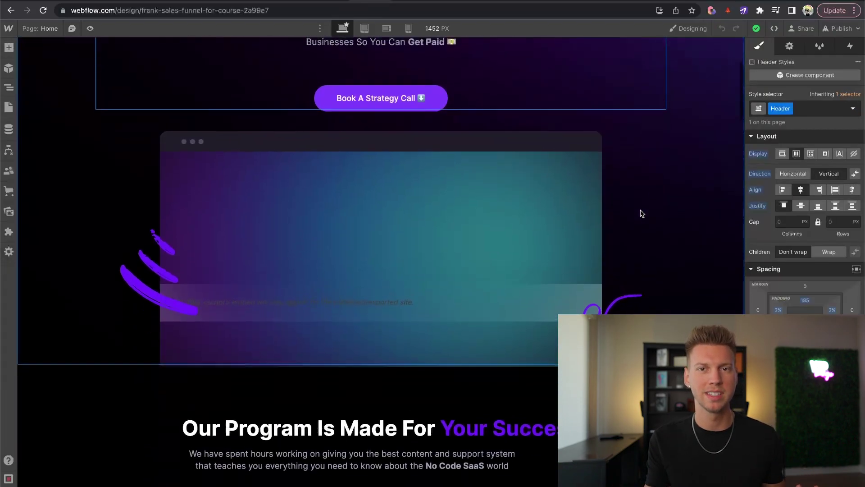
pyautogui.scroll(4, 638, 212)
pyautogui.click(381, 279)
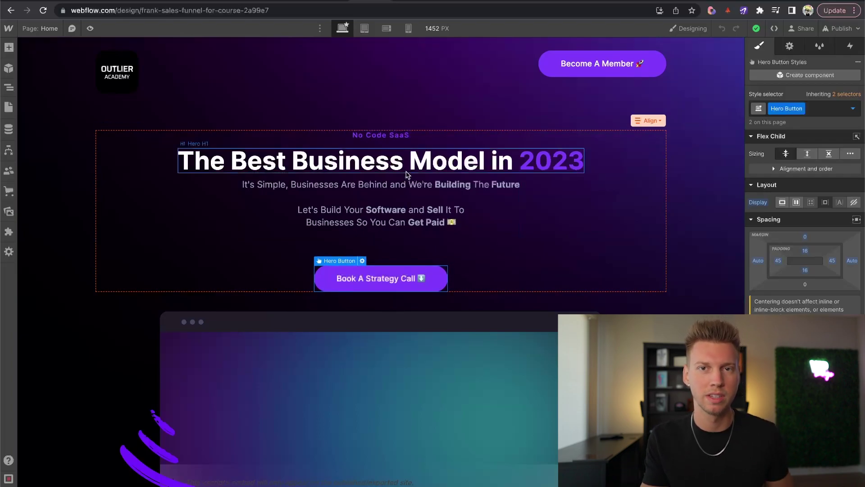
pyautogui.click(444, 3)
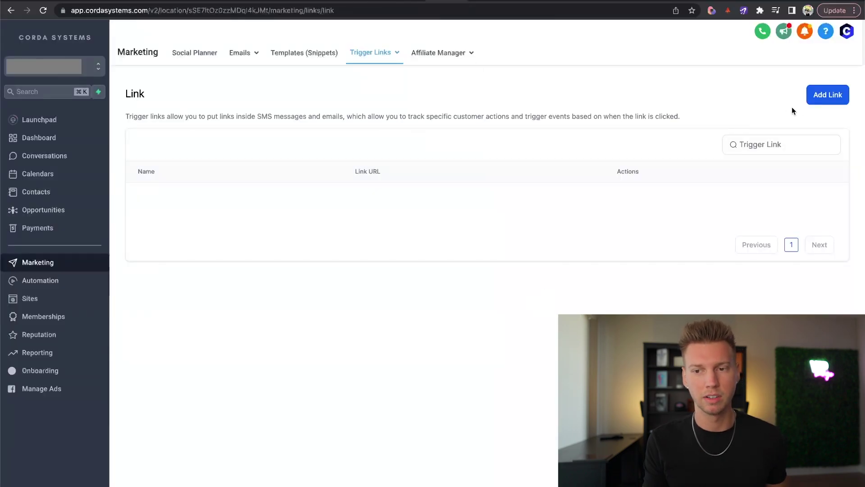
# Step: Add a new HighLevel trigger link named 'Webflow Book A Call'
pyautogui.click(819, 95)
pyautogui.click(474, 295)
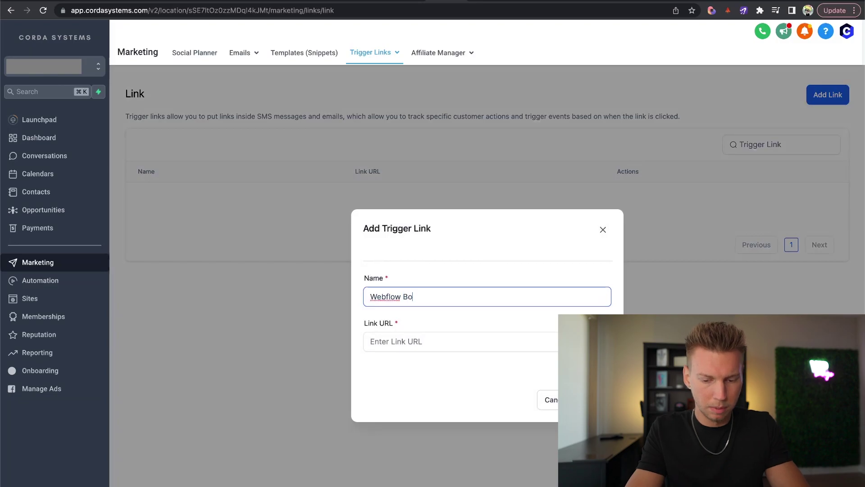
pyautogui.click(470, 346)
pyautogui.hotkey('ctrl', 'Tab')
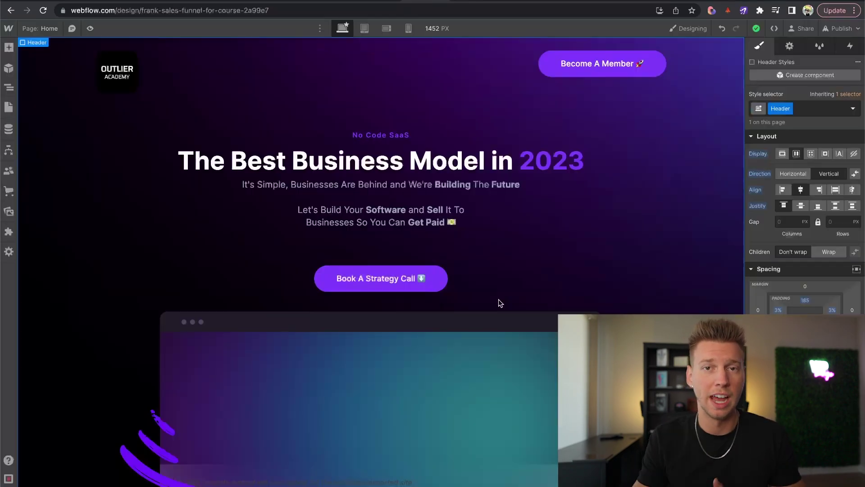
pyautogui.click(402, 283)
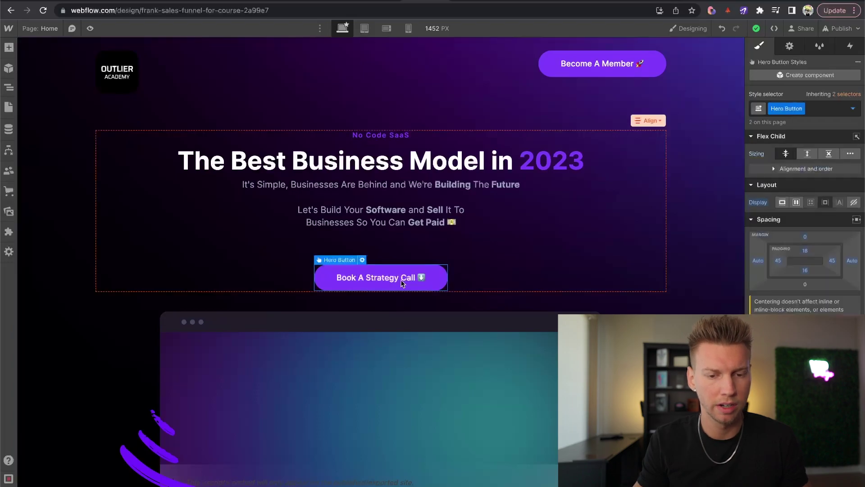
pyautogui.click(362, 261)
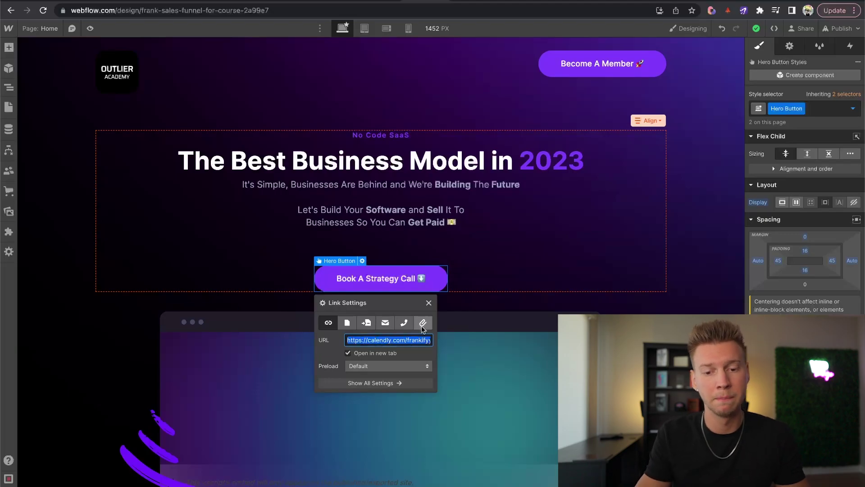
pyautogui.click(497, 302)
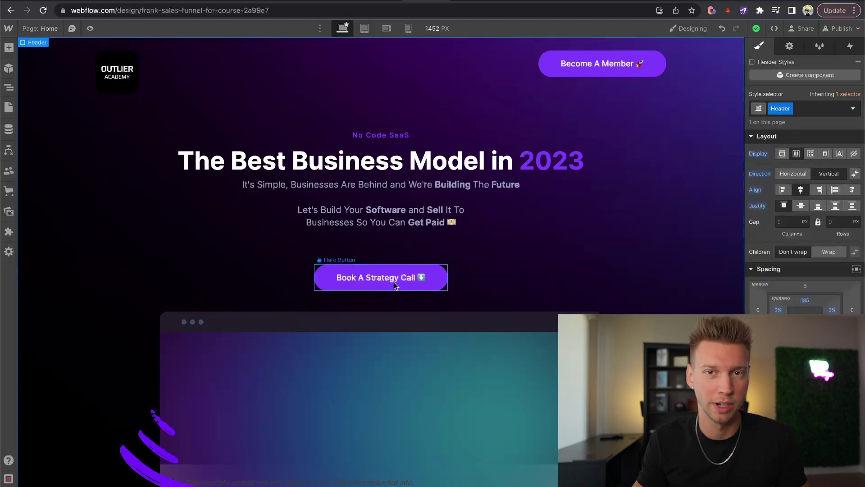
pyautogui.click(517, 0)
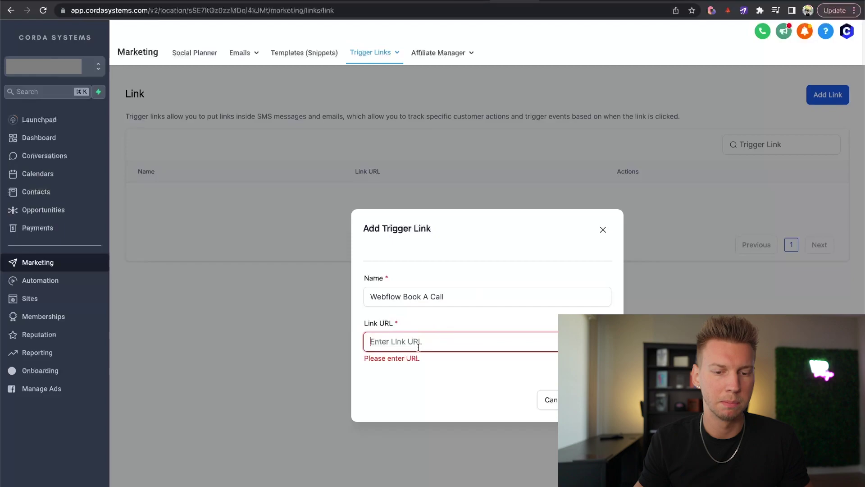
# Step: Paste the Calendly booking URL as the link URL and save the 'Webflow Book A Call' trigger link
pyautogui.press('super+v')
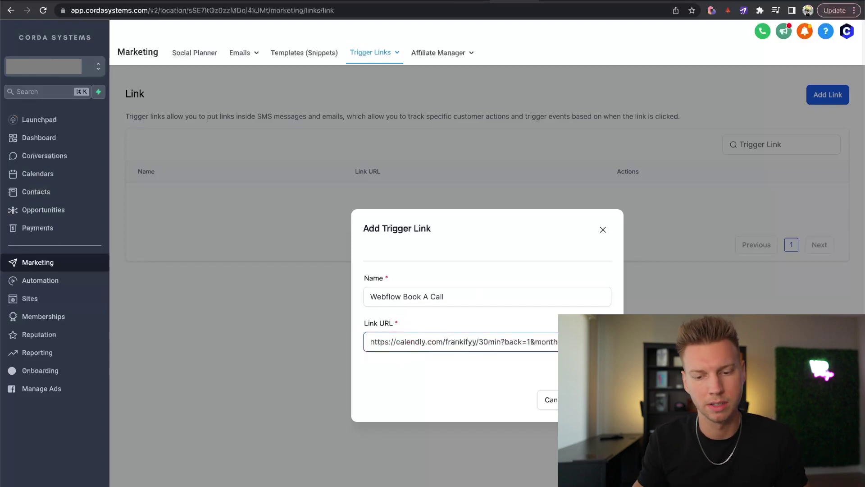
pyautogui.click(585, 400)
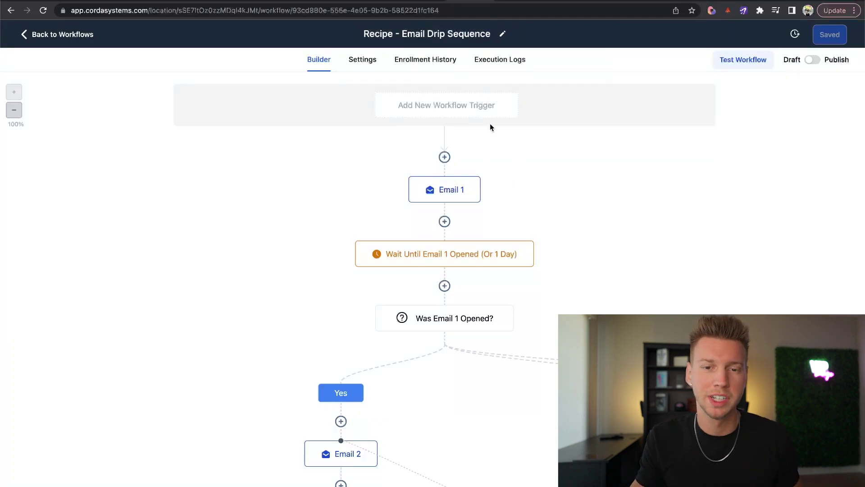
# Step: Add a Trigger Link Clicked trigger filtered to the 'Webflow Book A Call' link
pyautogui.click(458, 108)
pyautogui.write('tri')
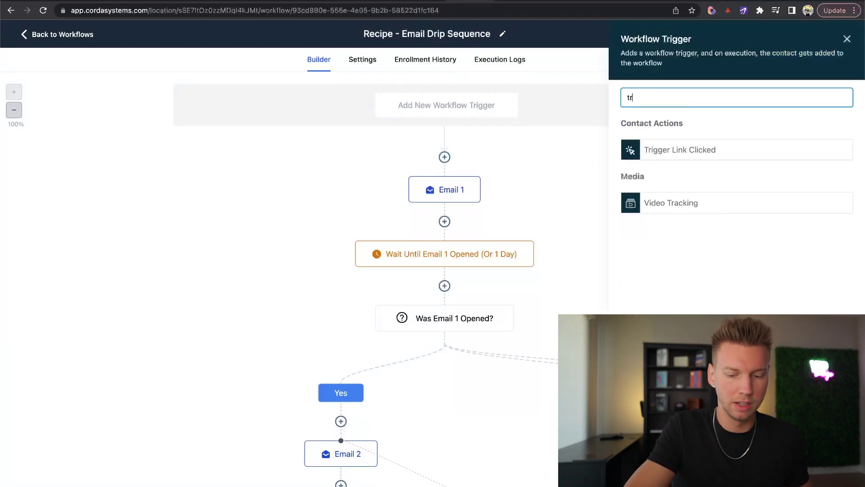
pyautogui.click(672, 149)
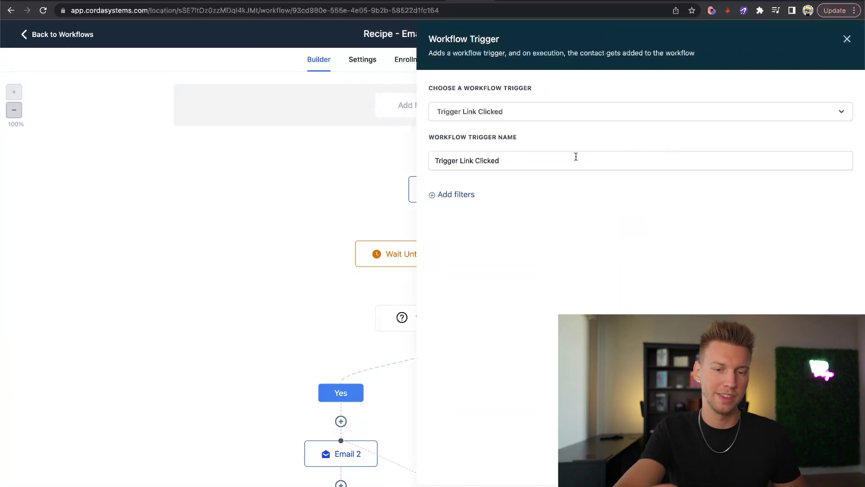
pyautogui.click(456, 194)
pyautogui.click(474, 210)
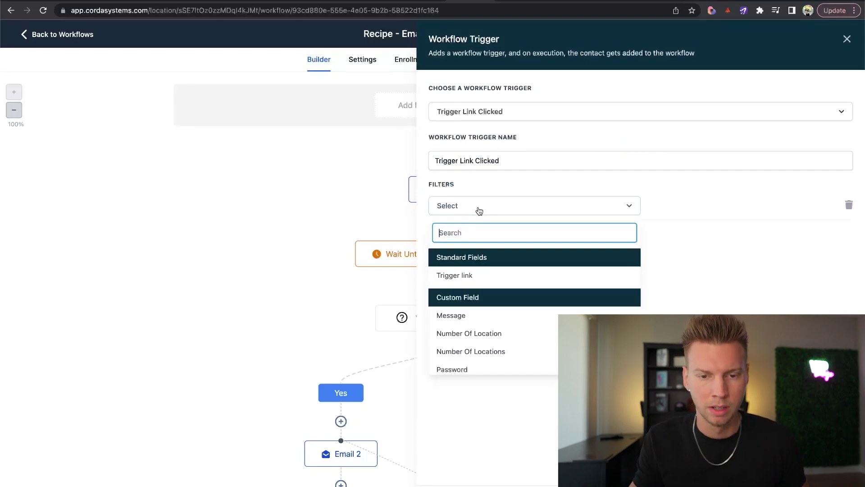
pyautogui.click(476, 279)
pyautogui.click(668, 209)
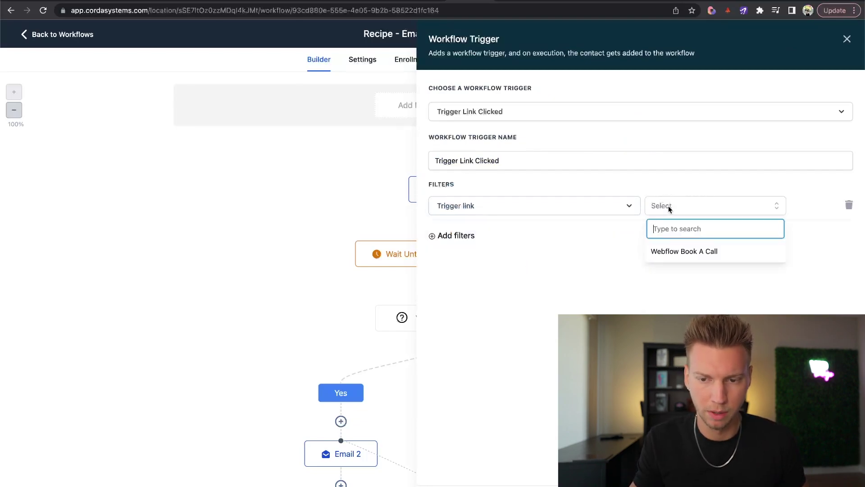
pyautogui.click(693, 250)
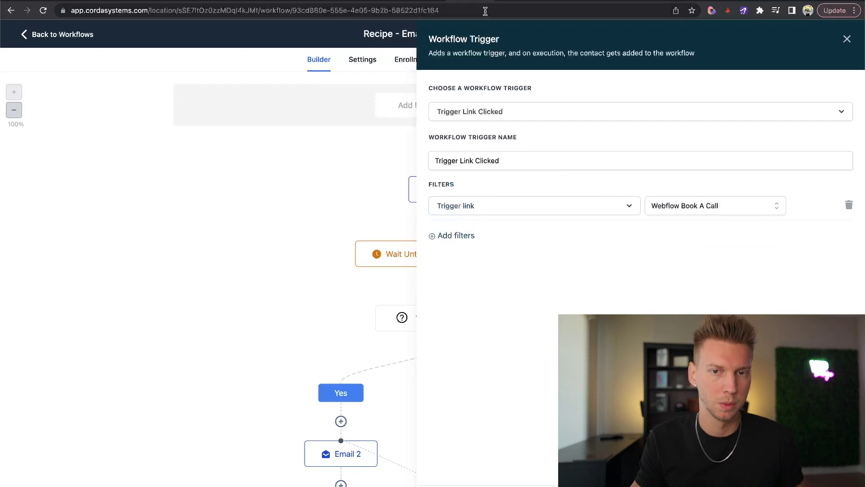
# Step: Double-check the trigger links list, save the trigger, and return to Webflow
pyautogui.click(509, 2)
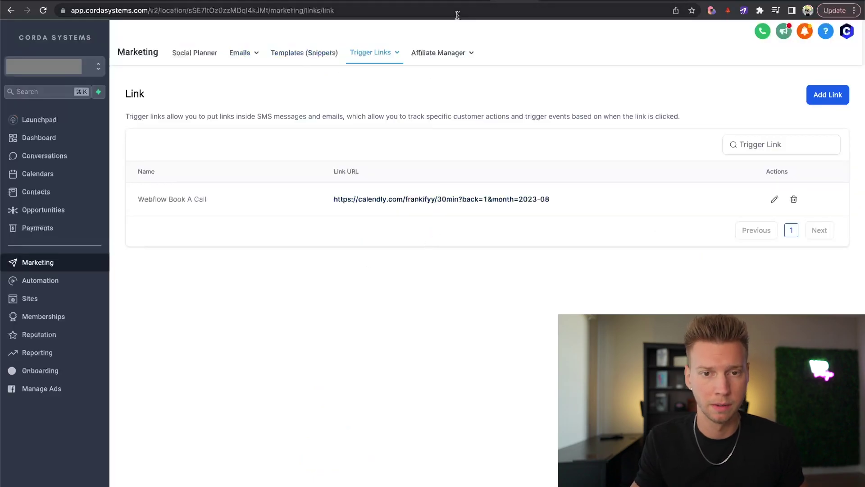
pyautogui.click(474, 2)
pyautogui.click(824, 470)
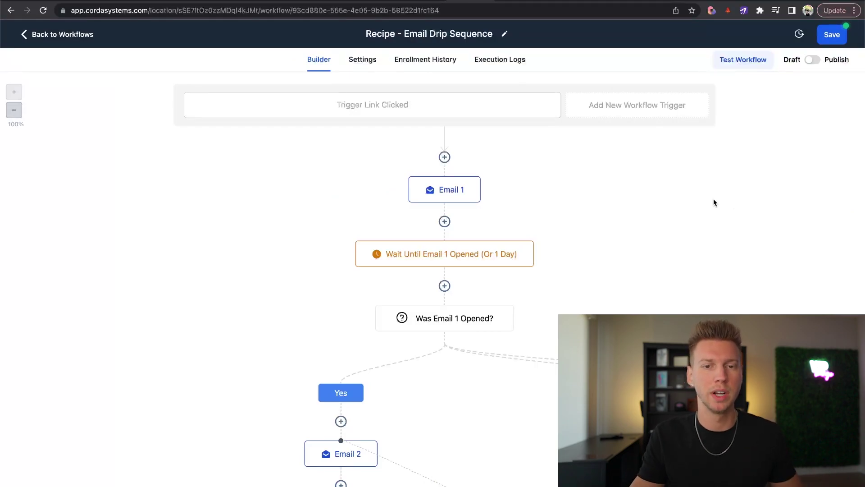
pyautogui.click(503, 1)
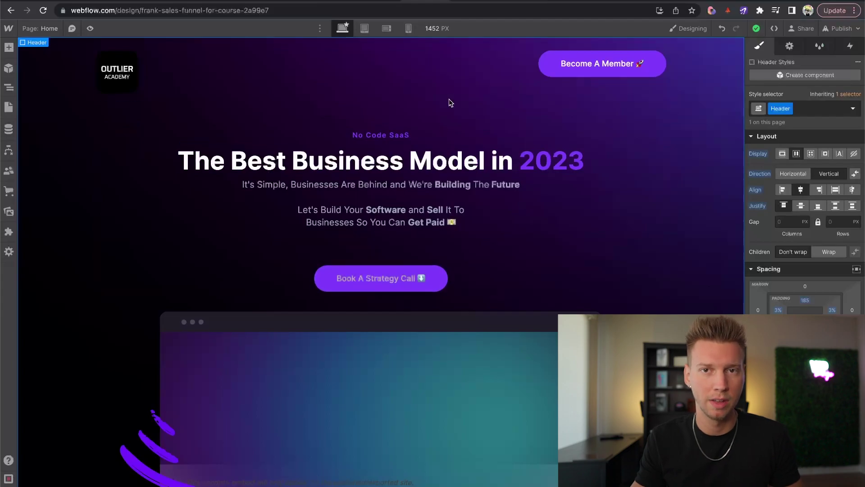
# Step: Return to HighLevel's 'Recipe - Email Drip Sequence' builder to view Trigger Link Clicked starting Email 1
pyautogui.click(469, 1)
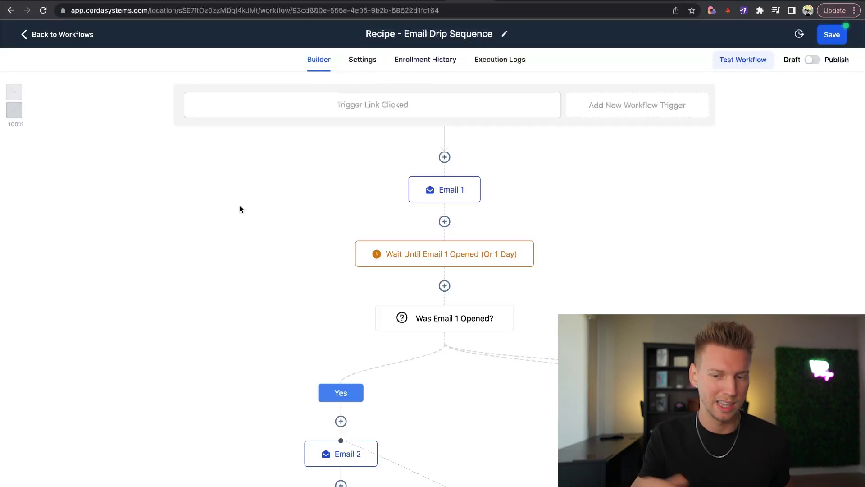
pyautogui.scroll(-7, 240, 209)
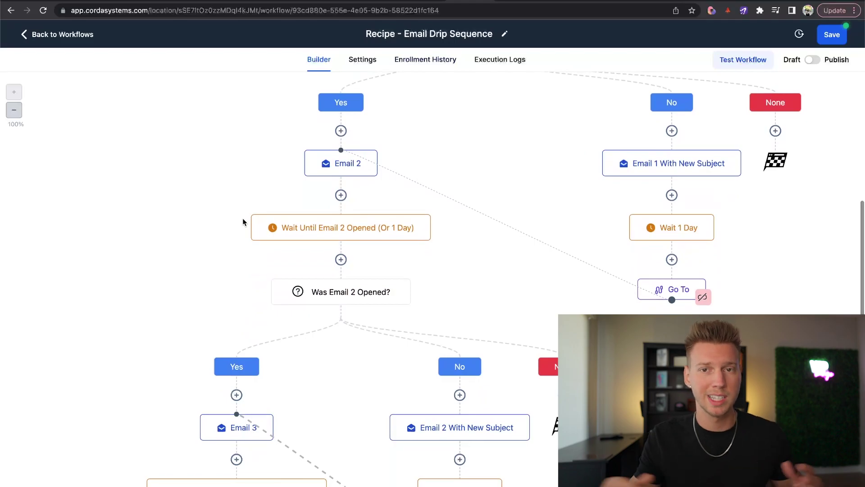
# Step: Review the drip workflow's email branches, then select the Webflow hero's Become A Member button
pyautogui.scroll(-8, 245, 222)
pyautogui.scroll(12, 399, 252)
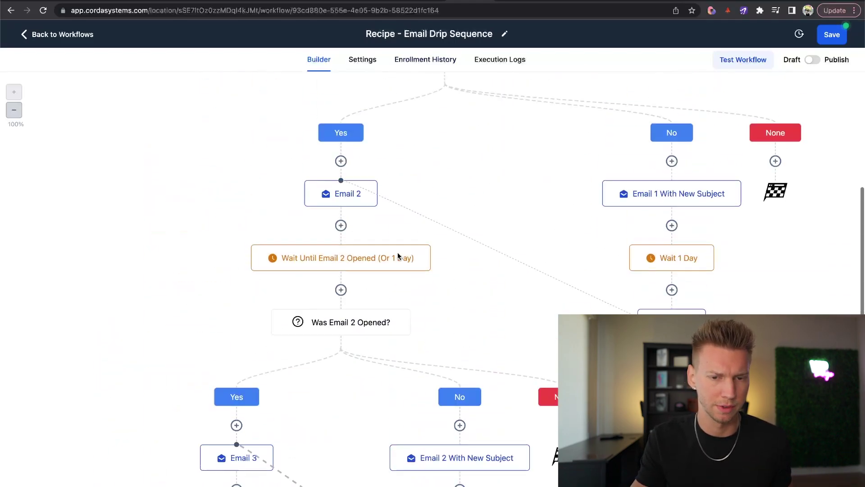
pyautogui.scroll(4, 248, 250)
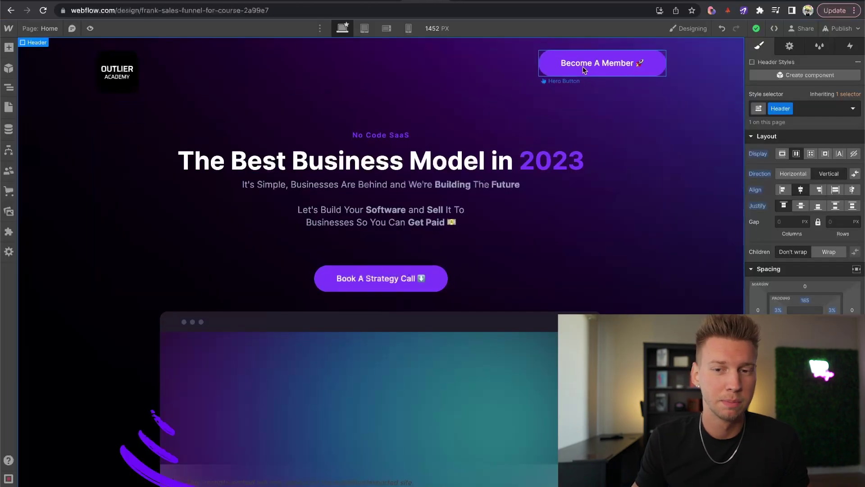
pyautogui.click(582, 66)
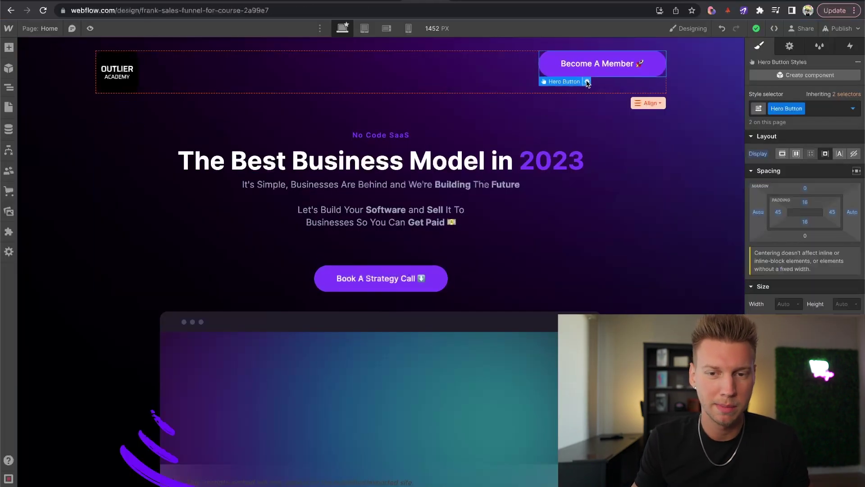
pyautogui.click(587, 83)
pyautogui.tripleClick(615, 124)
pyautogui.click(649, 100)
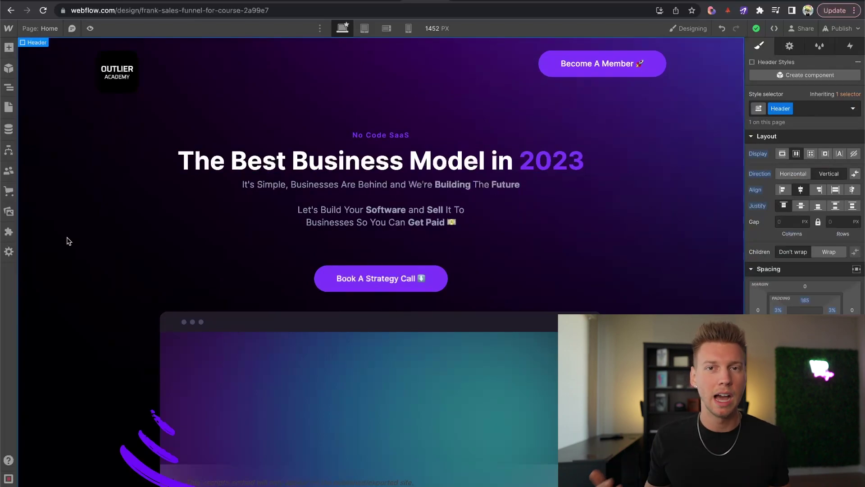
pyautogui.scroll(-2, 74, 256)
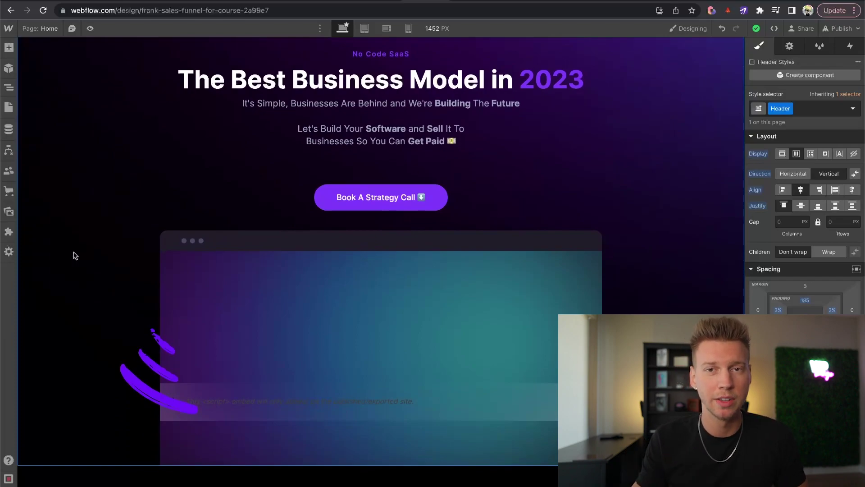
pyautogui.scroll(-1, 118, 299)
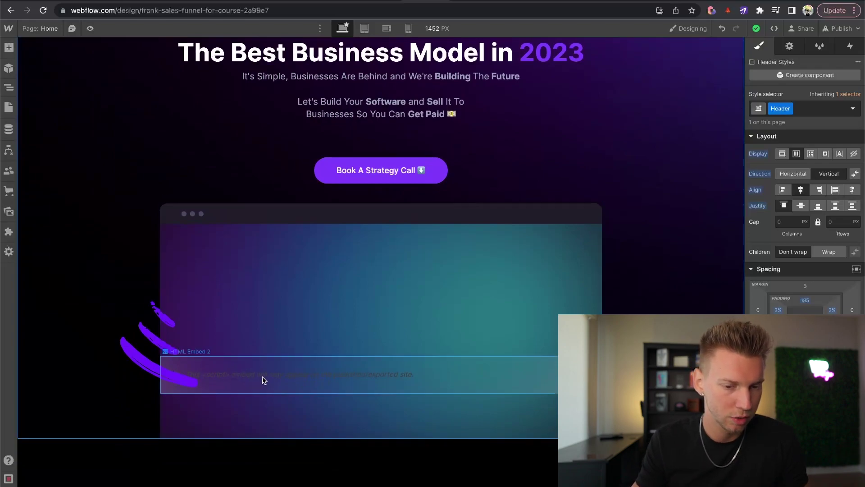
pyautogui.click(301, 380)
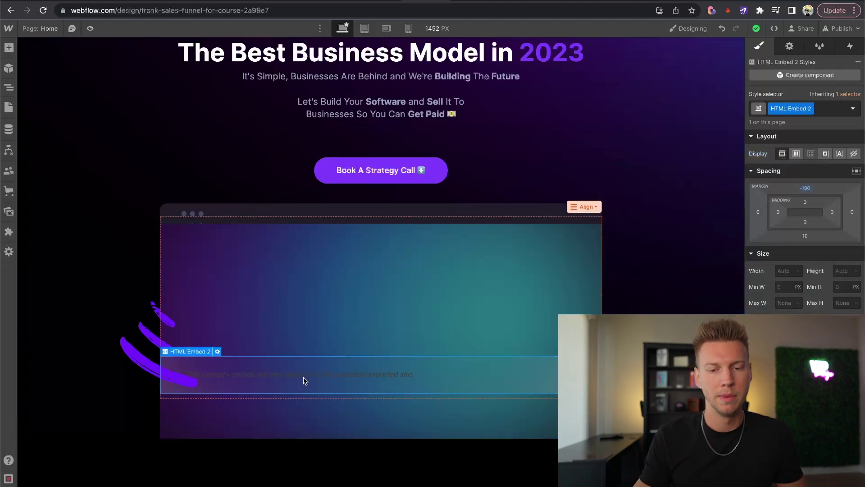
pyautogui.click(217, 351)
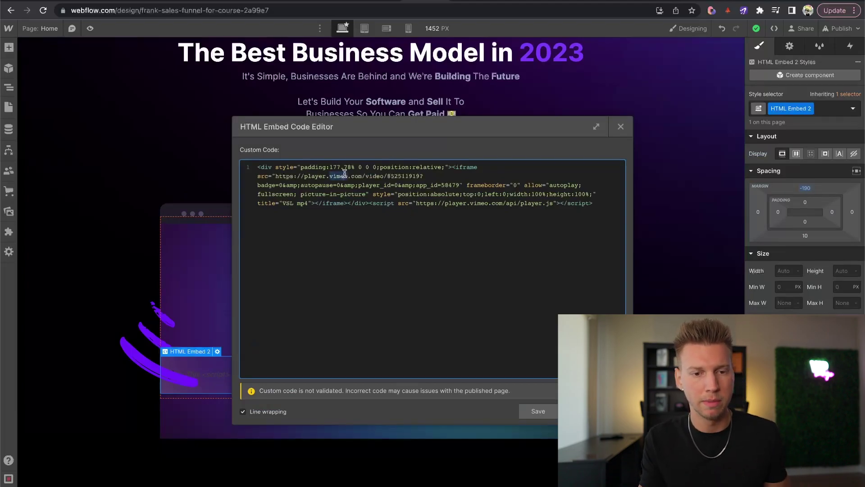
pyautogui.scroll(-2, 495, 189)
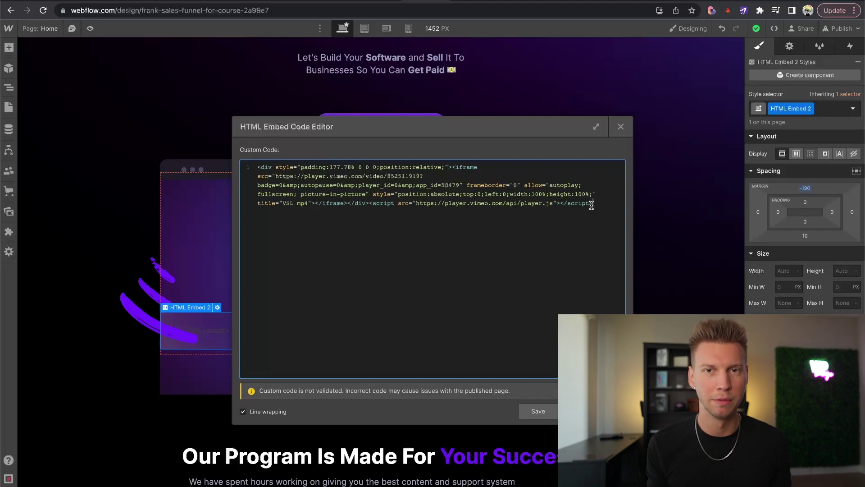
pyautogui.click(620, 126)
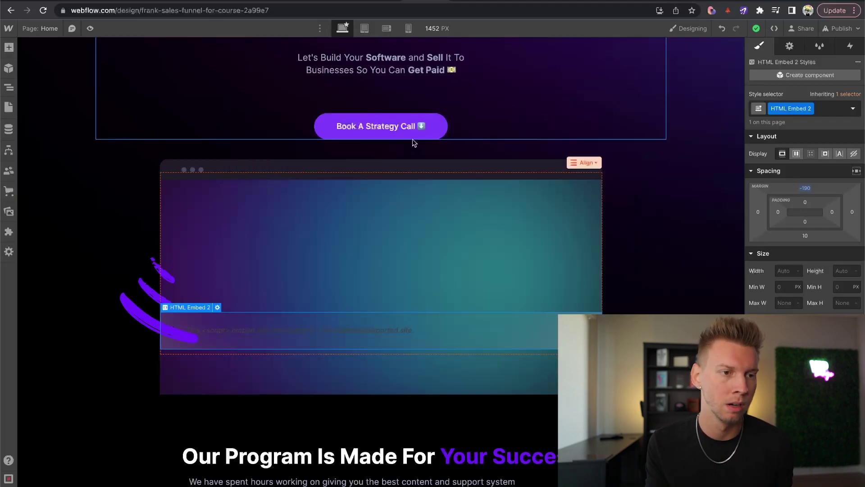
# Step: Add a YouTube video element from the Media elements directly beneath HTML Embed 2
pyautogui.click(8, 47)
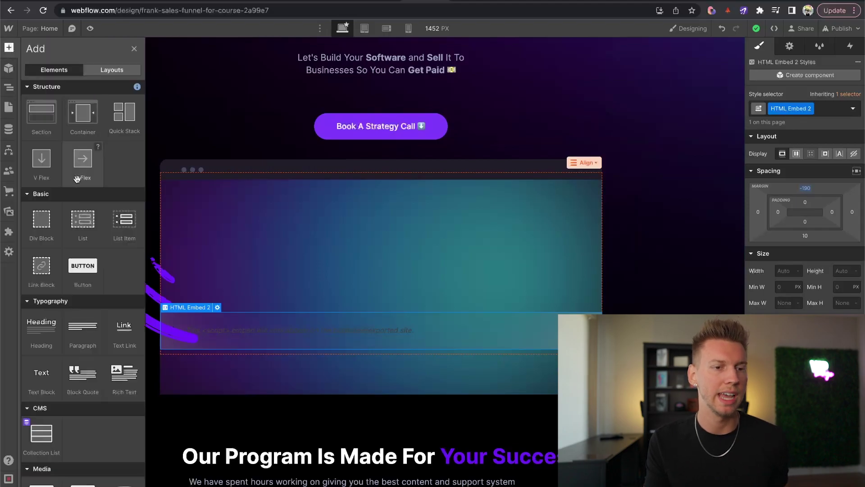
pyautogui.scroll(-7, 93, 209)
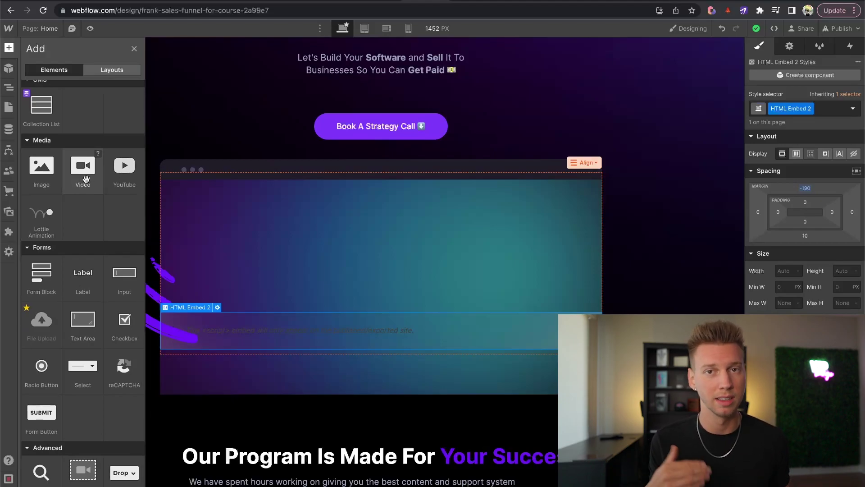
pyautogui.click(123, 176)
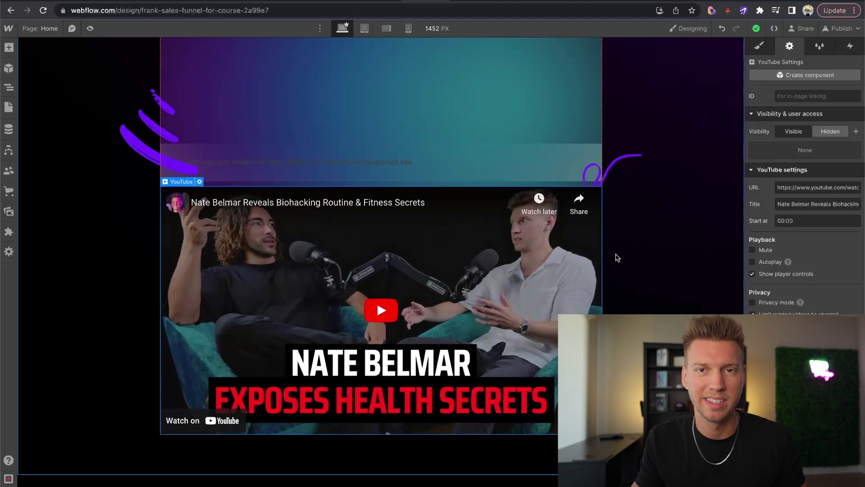
# Step: Scroll down the landing page and back up toward the header, checking the YouTube video is gone
pyautogui.scroll(-3, 617, 257)
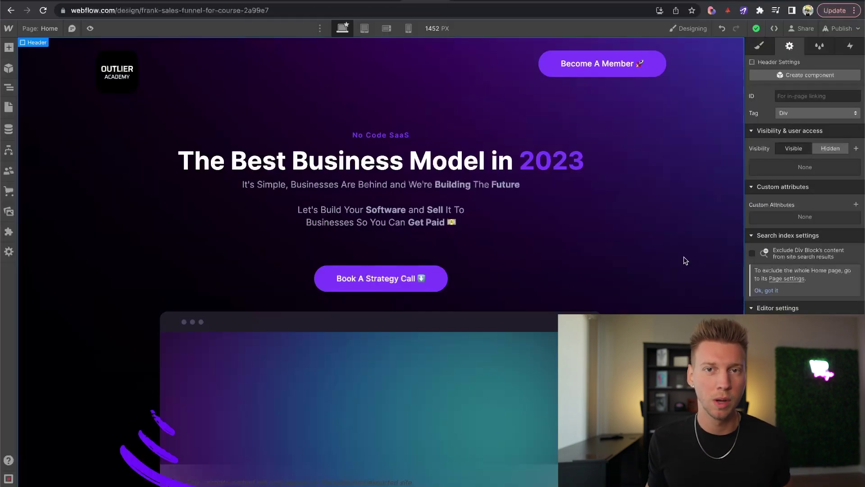
pyautogui.scroll(-5, 685, 260)
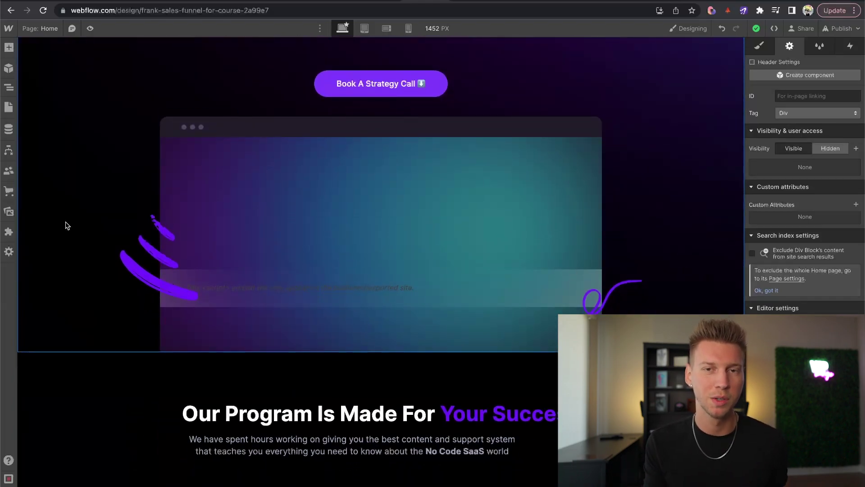
pyautogui.scroll(-6, 67, 225)
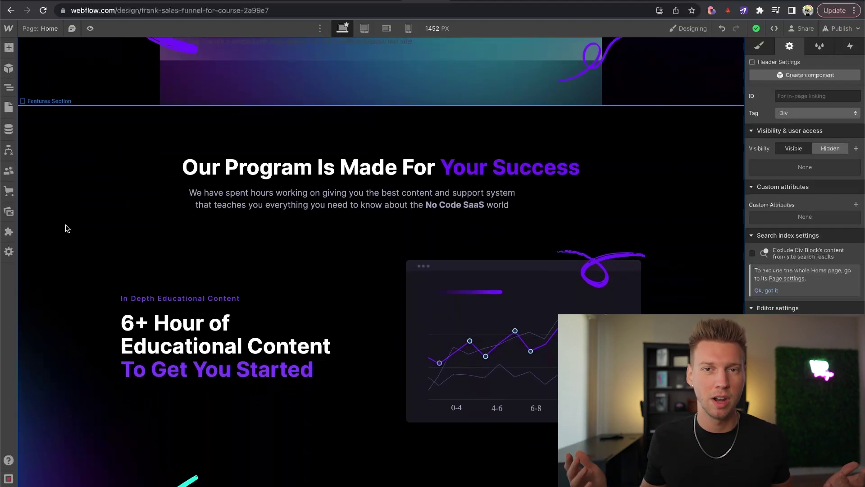
pyautogui.scroll(2, 66, 228)
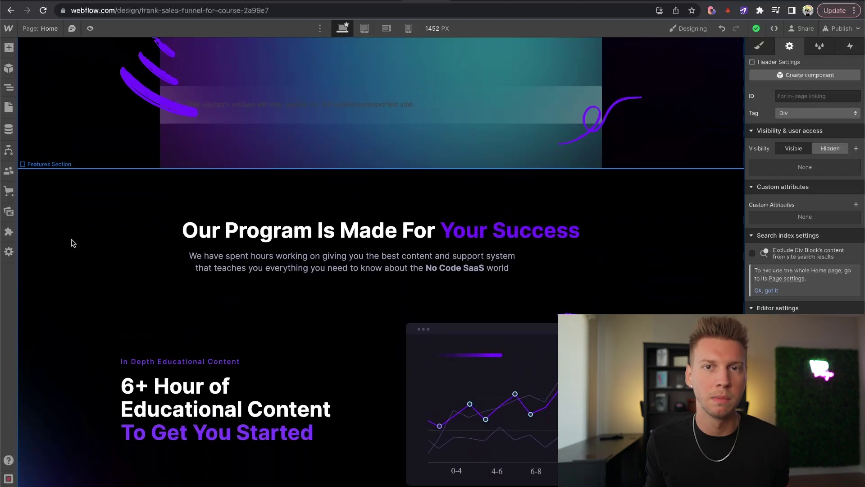
pyautogui.scroll(10, 74, 244)
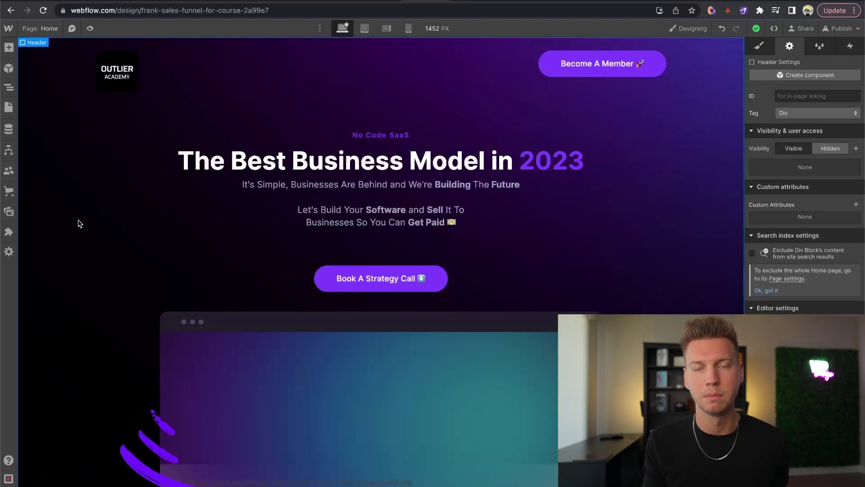